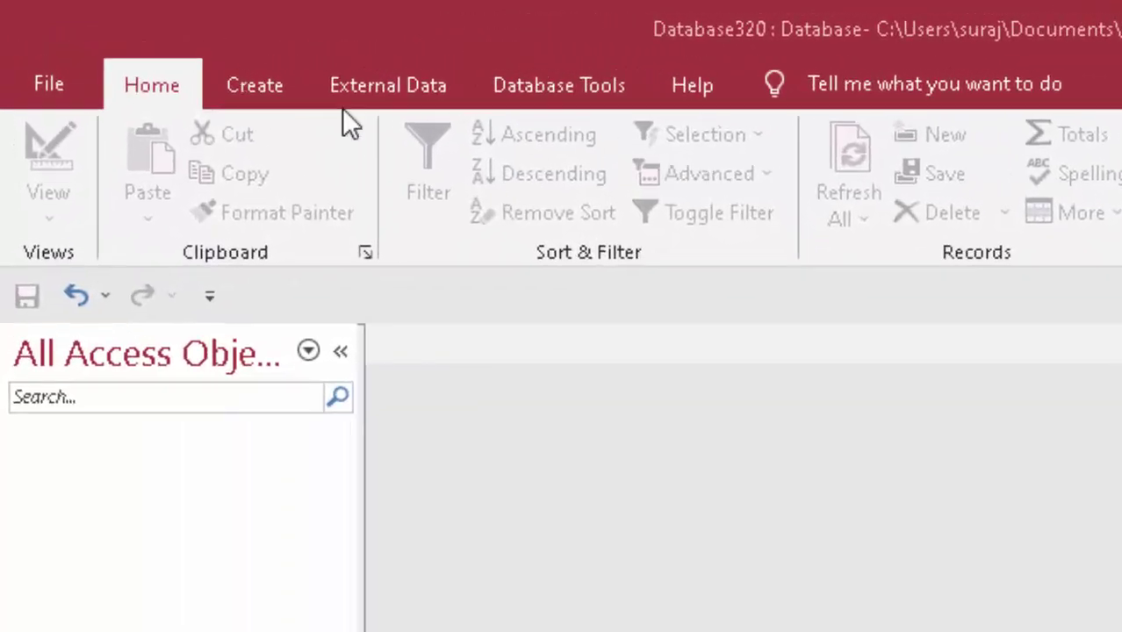
Step: Show the Create ribbon commands in the empty Database320 database
{"action": "left_click", "coordinate": [260, 91]}
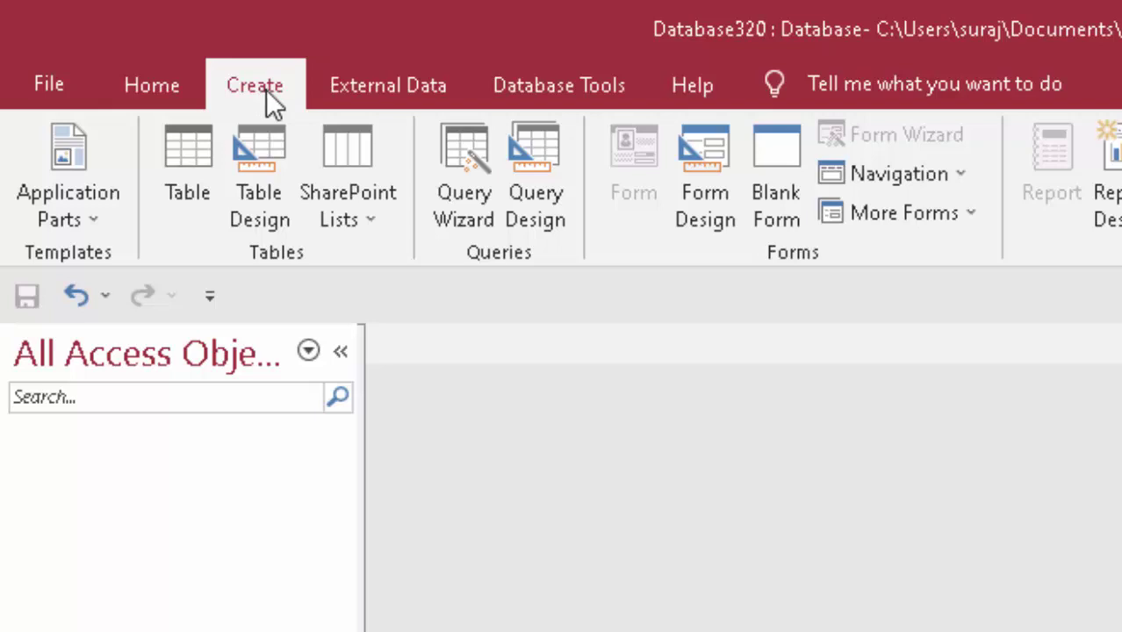
Step: Create a blank table, save it as 'Time', and open it in design view
{"action": "left_click", "coordinate": [181, 148]}
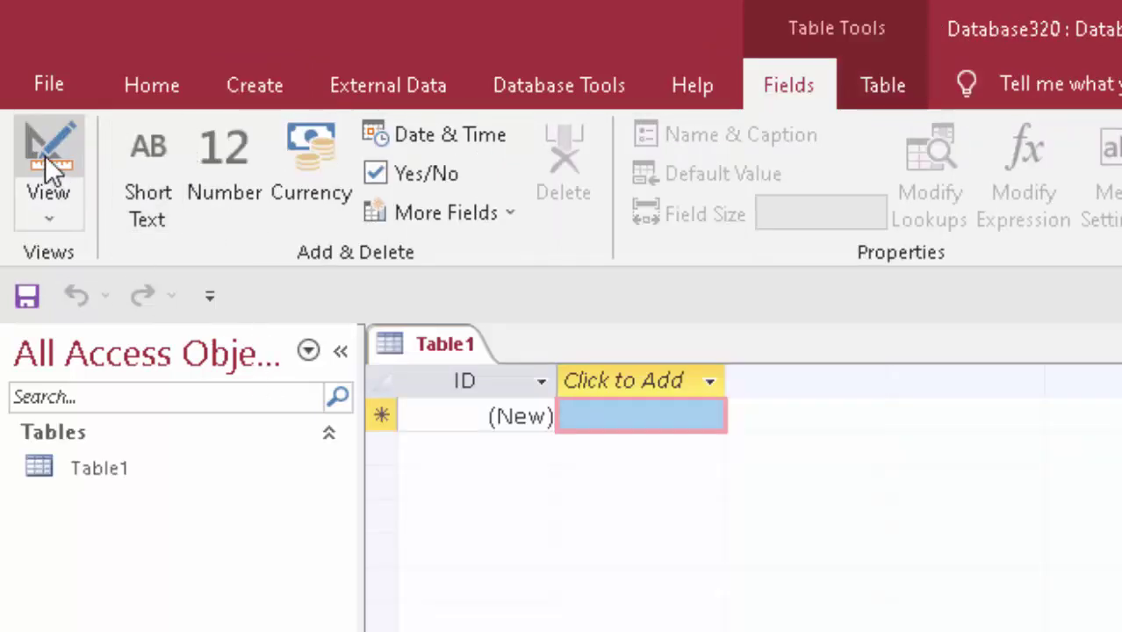
{"action": "left_click", "coordinate": [50, 167]}
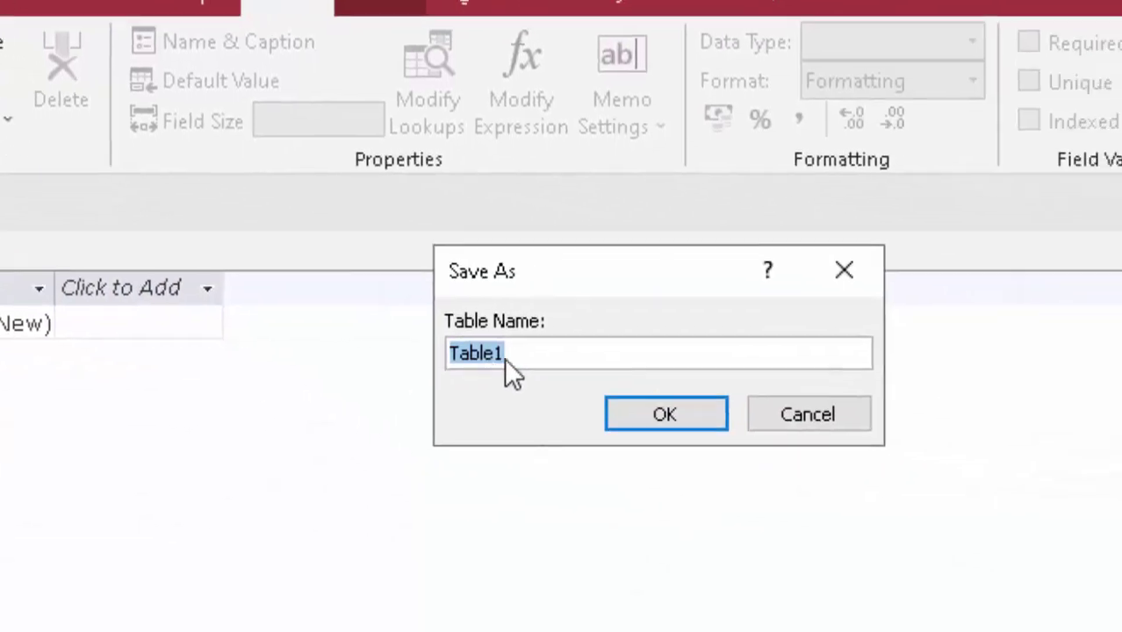
{"action": "left_click", "coordinate": [347, 324]}
{"action": "left_click_drag", "start_coordinate": [347, 324], "coordinate": [268, 312]}
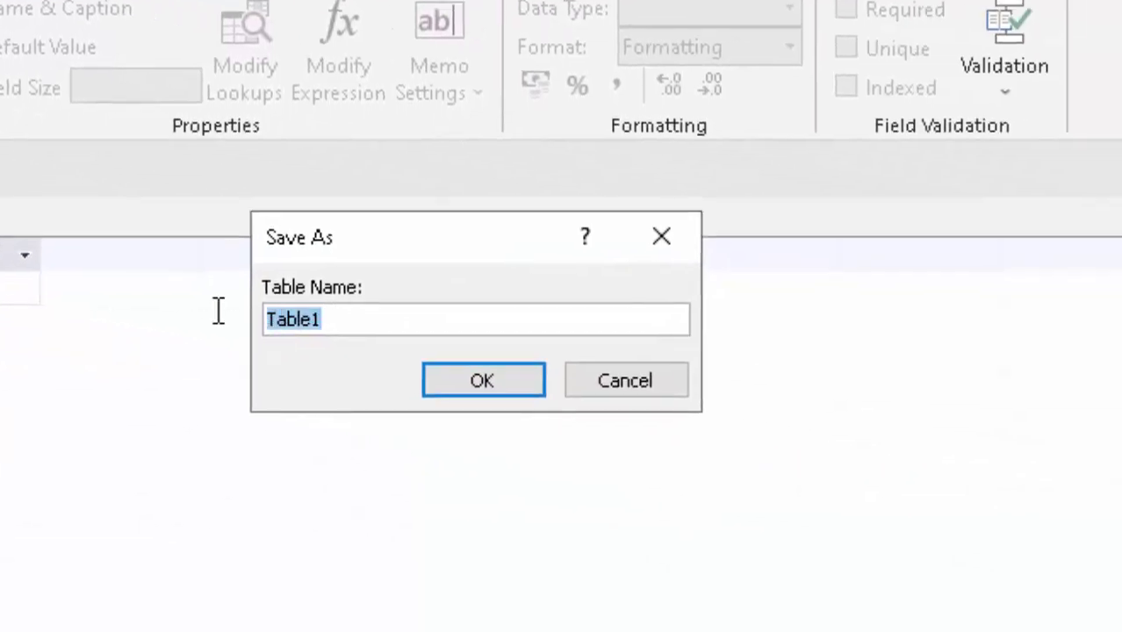
{"action": "key", "text": "BackSpace"}
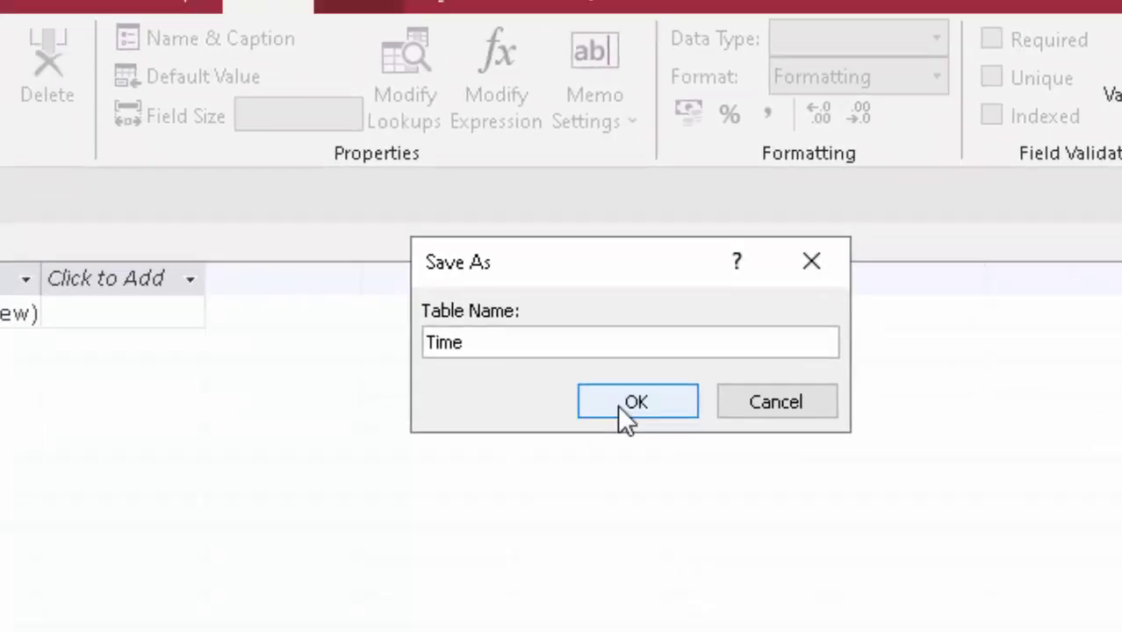
{"action": "left_click", "coordinate": [478, 386]}
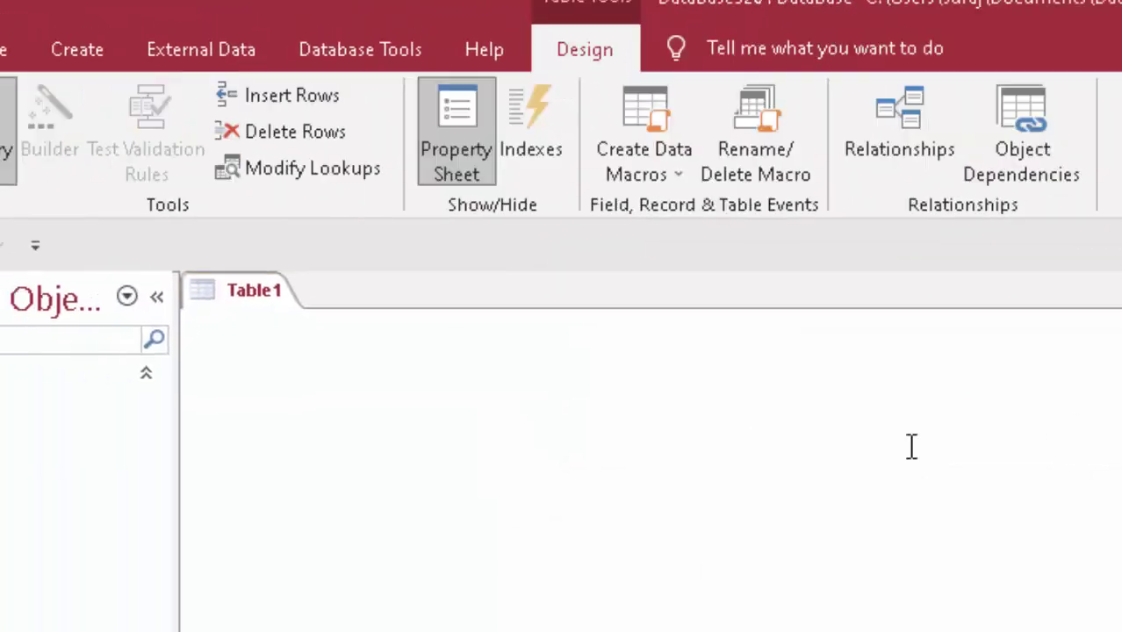
Step: Add a Date/Time field named Date to the Time table, then request datasheet view
{"action": "left_click", "coordinate": [430, 405]}
{"action": "type", "text": "Date"}
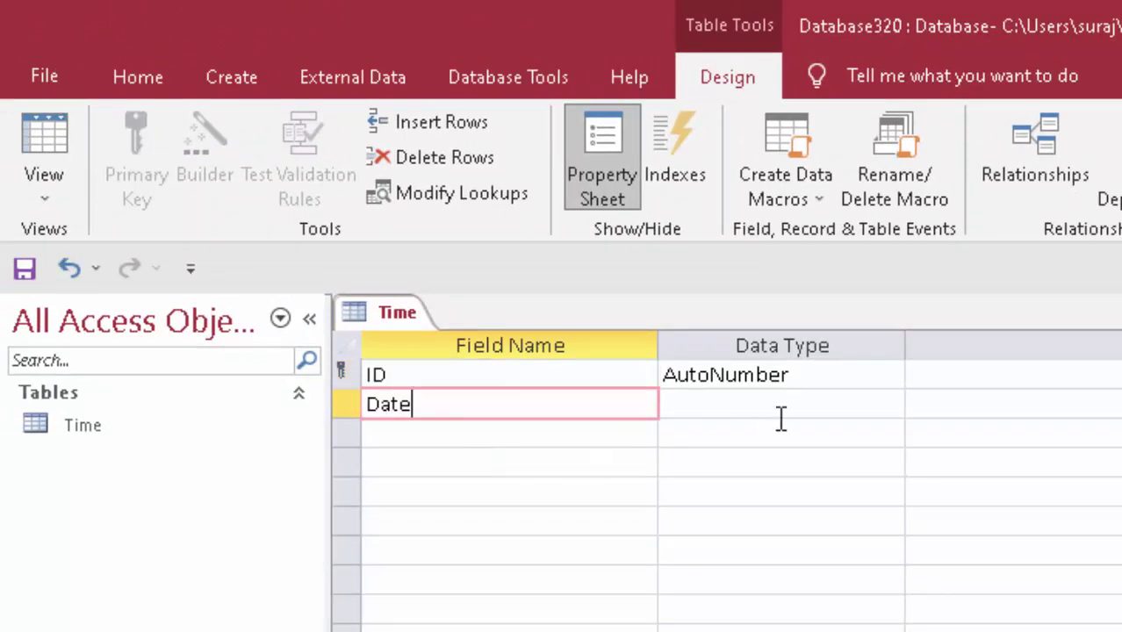
{"action": "left_click", "coordinate": [826, 419]}
{"action": "key", "text": "Return"}
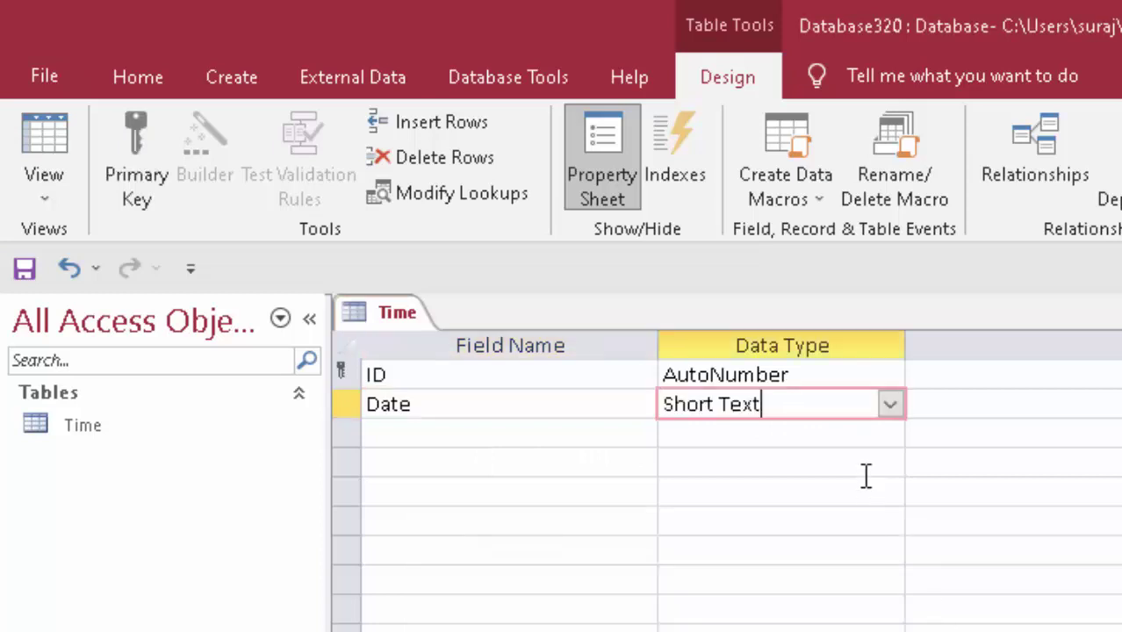
{"action": "left_click", "coordinate": [890, 404]}
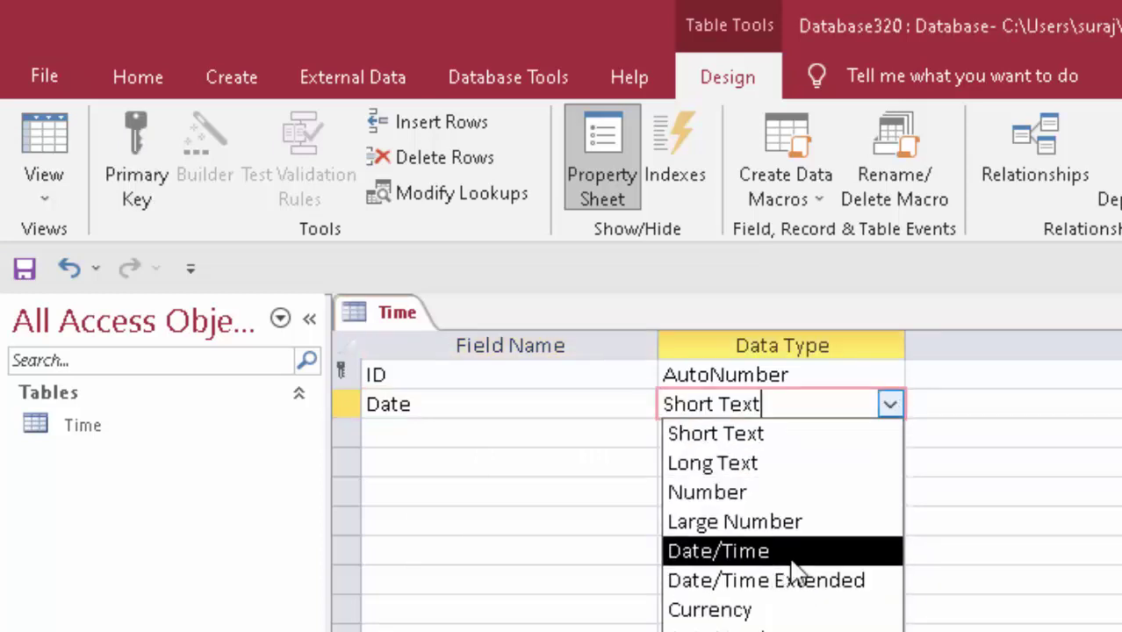
{"action": "left_click", "coordinate": [822, 563]}
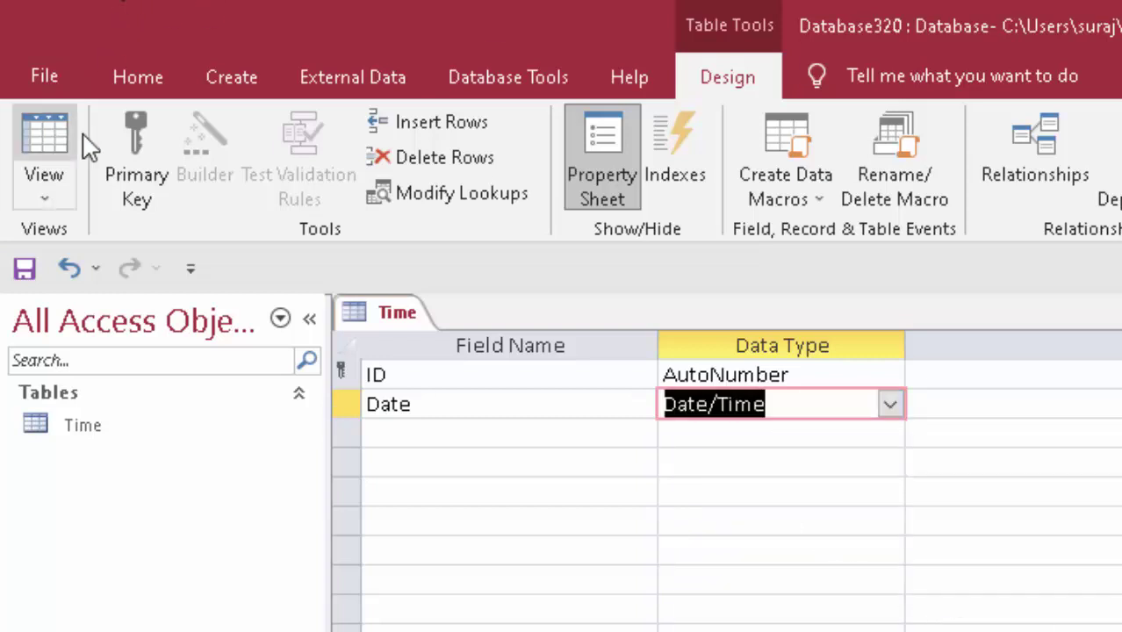
{"action": "left_click", "coordinate": [44, 141]}
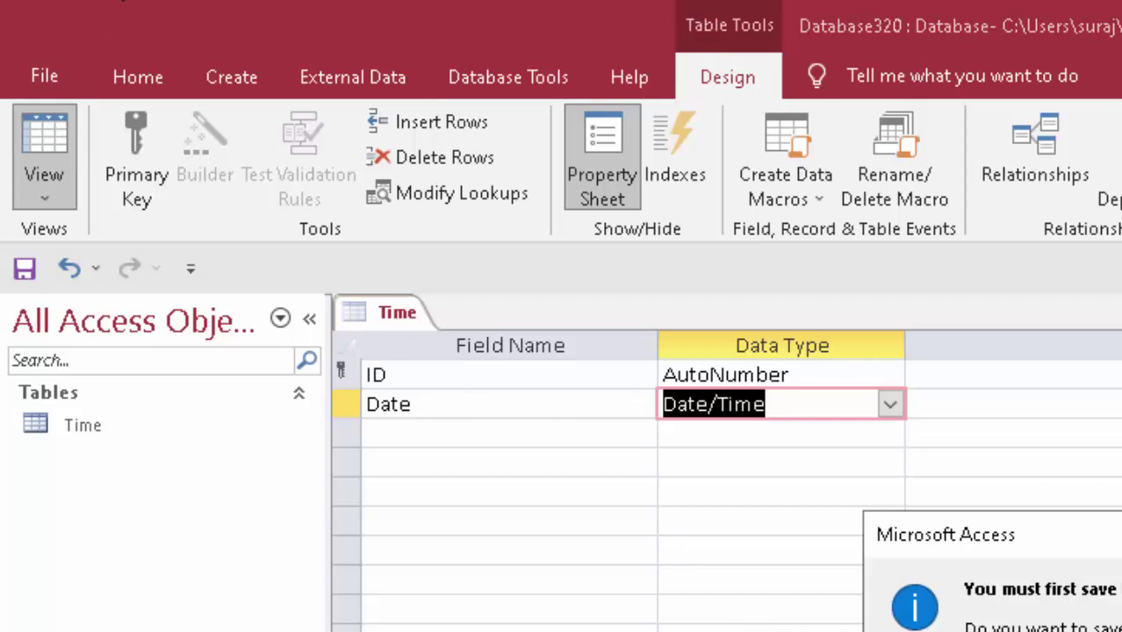
Step: Save the design and enter the first record dated 04-06-2021 from the calendar
{"action": "key", "text": "Return"}
{"action": "left_click", "coordinate": [587, 375]}
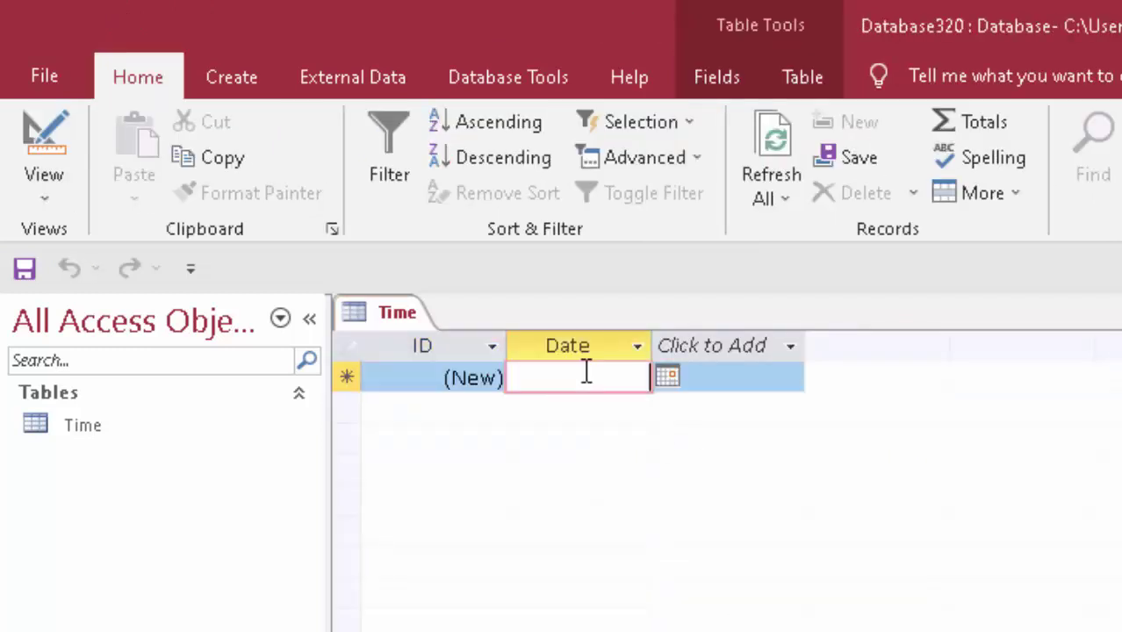
{"action": "left_click", "coordinate": [669, 377]}
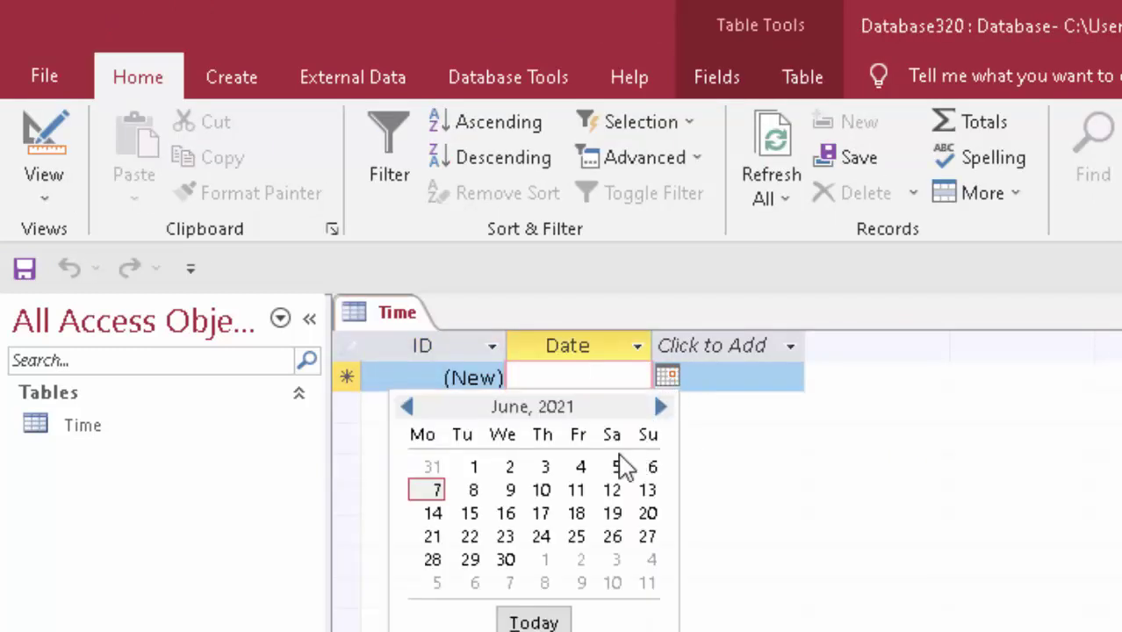
{"action": "left_click", "coordinate": [581, 466]}
{"action": "left_click", "coordinate": [564, 405]}
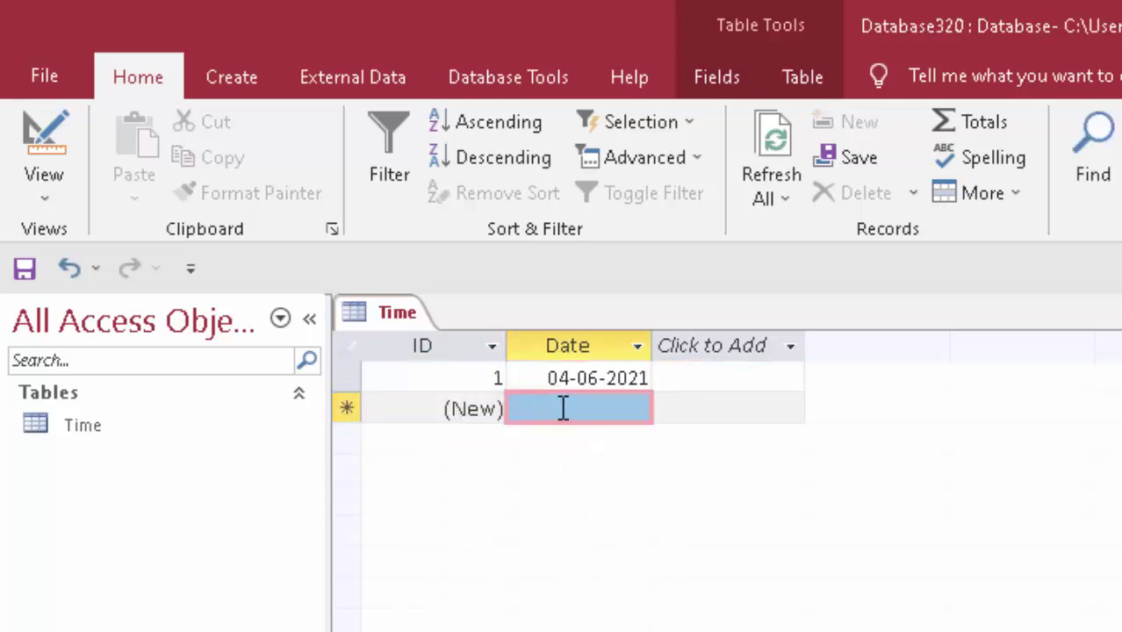
Step: Enter two more records dated 05-06-2021 and 06-06-2021 using the calendar
{"action": "left_click", "coordinate": [664, 408]}
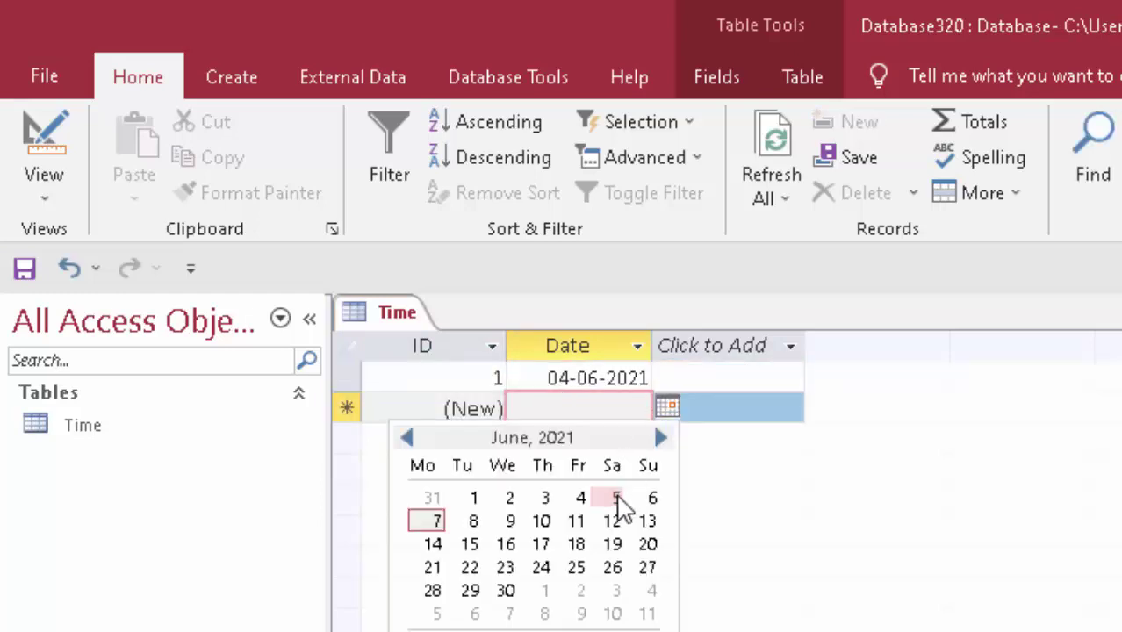
{"action": "left_click", "coordinate": [616, 497]}
{"action": "left_click", "coordinate": [639, 436]}
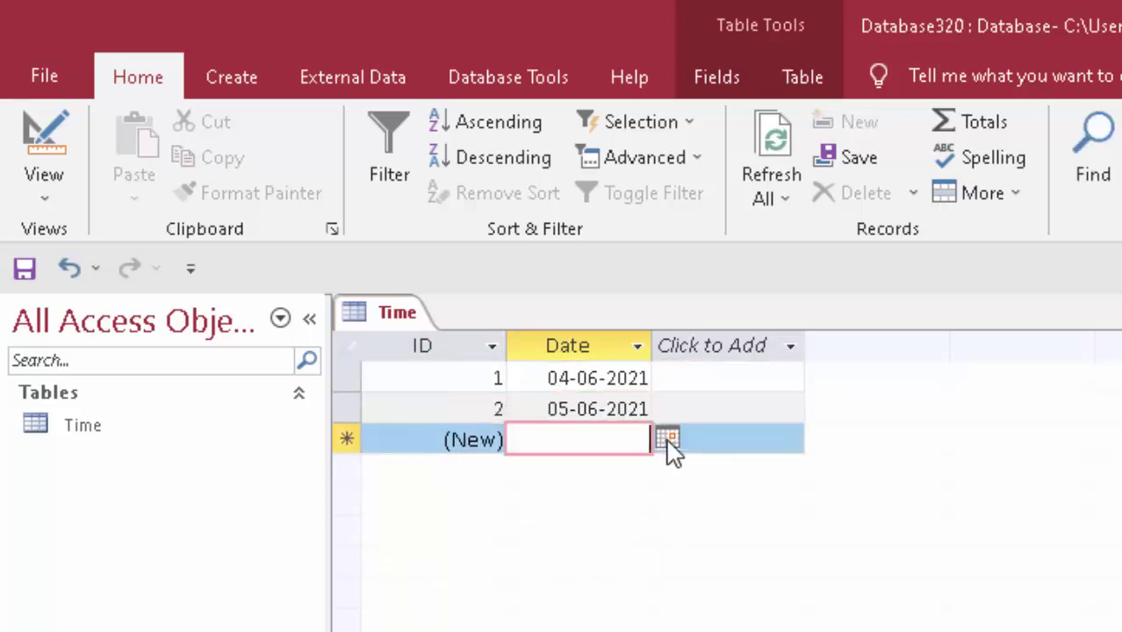
{"action": "left_click", "coordinate": [668, 440]}
{"action": "left_click", "coordinate": [639, 524]}
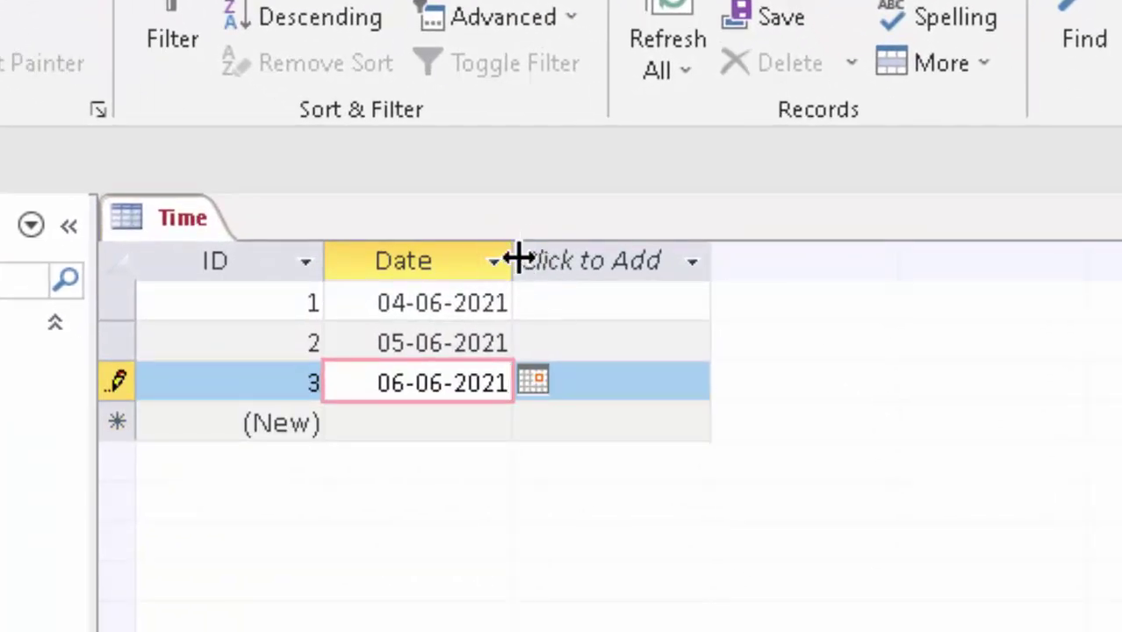
Step: Widen the Date column and switch the table back to Design View
{"action": "left_click_drag", "start_coordinate": [518, 260], "coordinate": [696, 398]}
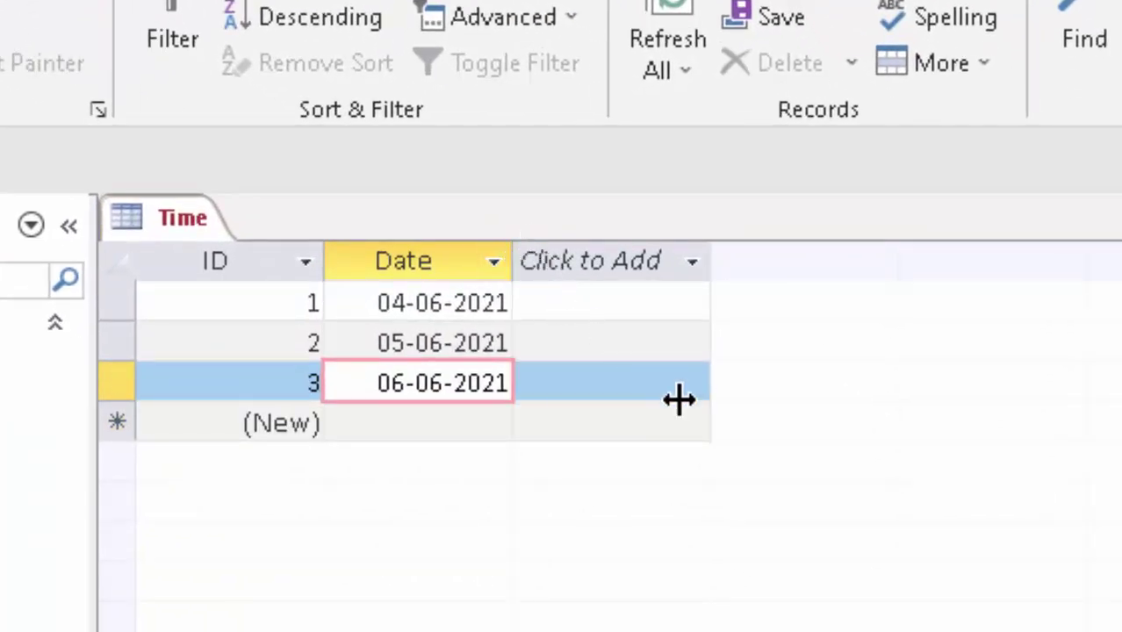
{"action": "left_click", "coordinate": [481, 430]}
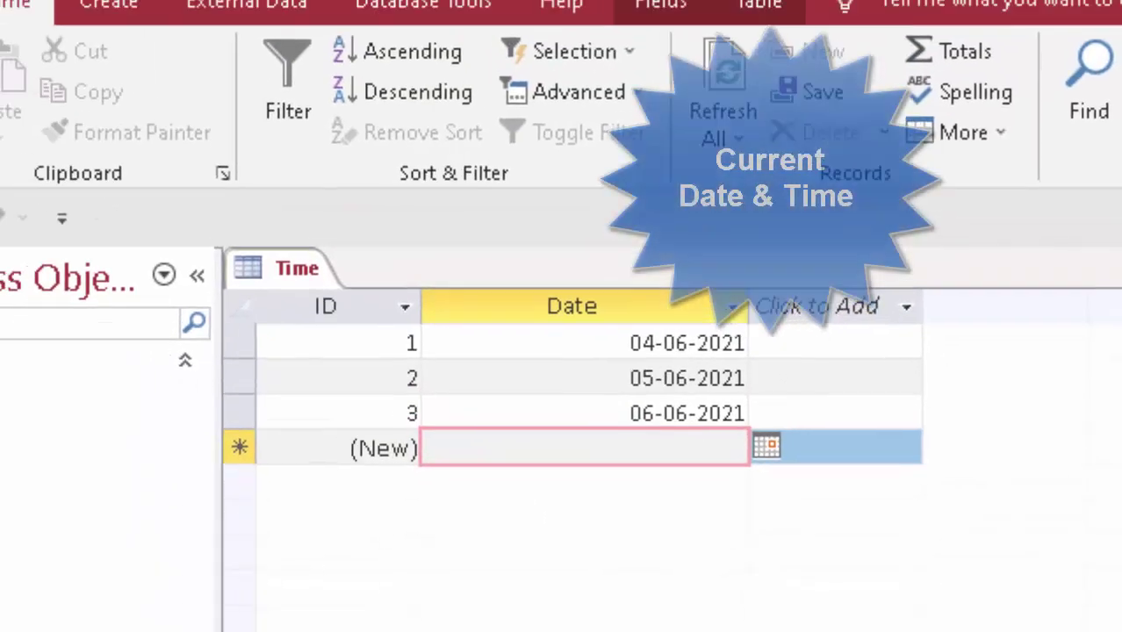
{"action": "left_click", "coordinate": [39, 175]}
{"action": "left_click", "coordinate": [70, 344]}
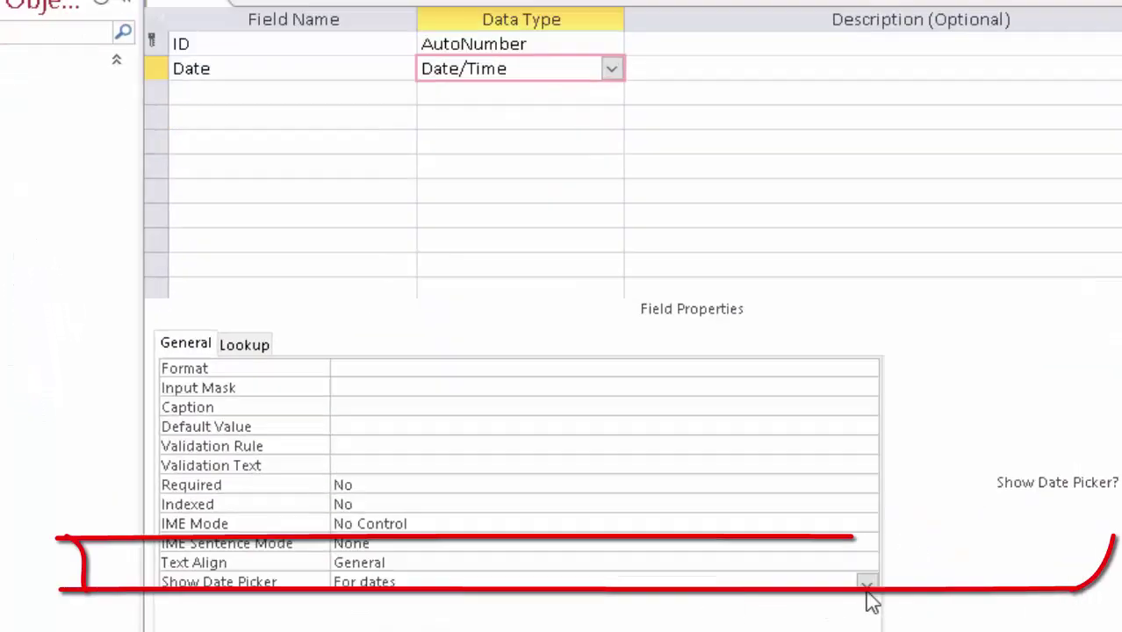
Step: Set the Date field's Show Date Picker to Never and its Default Value to =Now()
{"action": "left_click", "coordinate": [867, 585]}
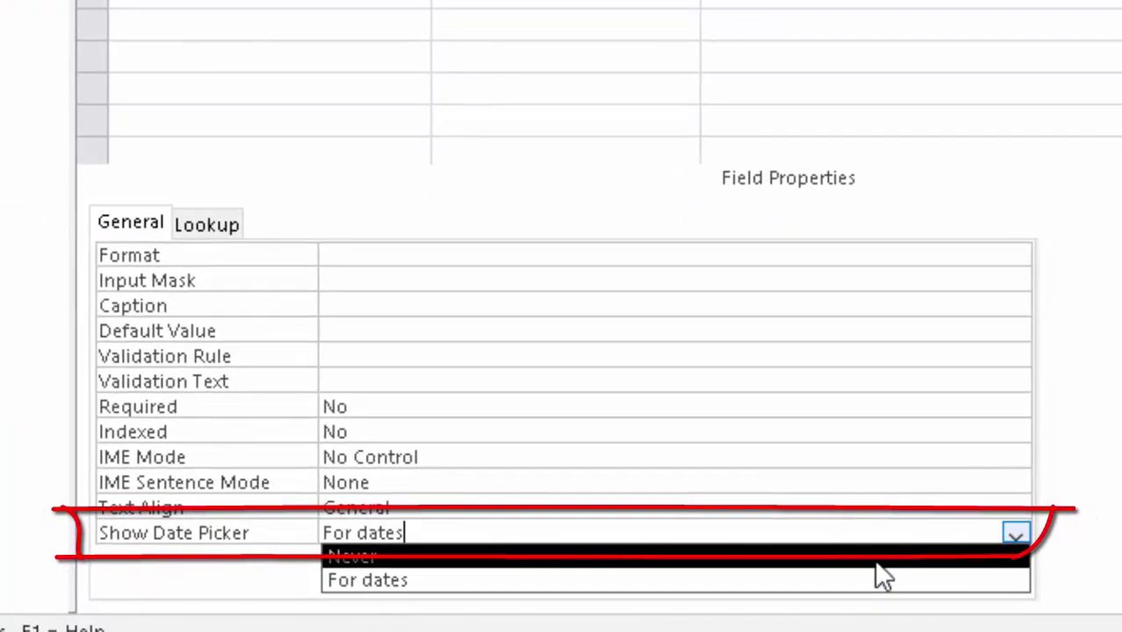
{"action": "left_click", "coordinate": [875, 562]}
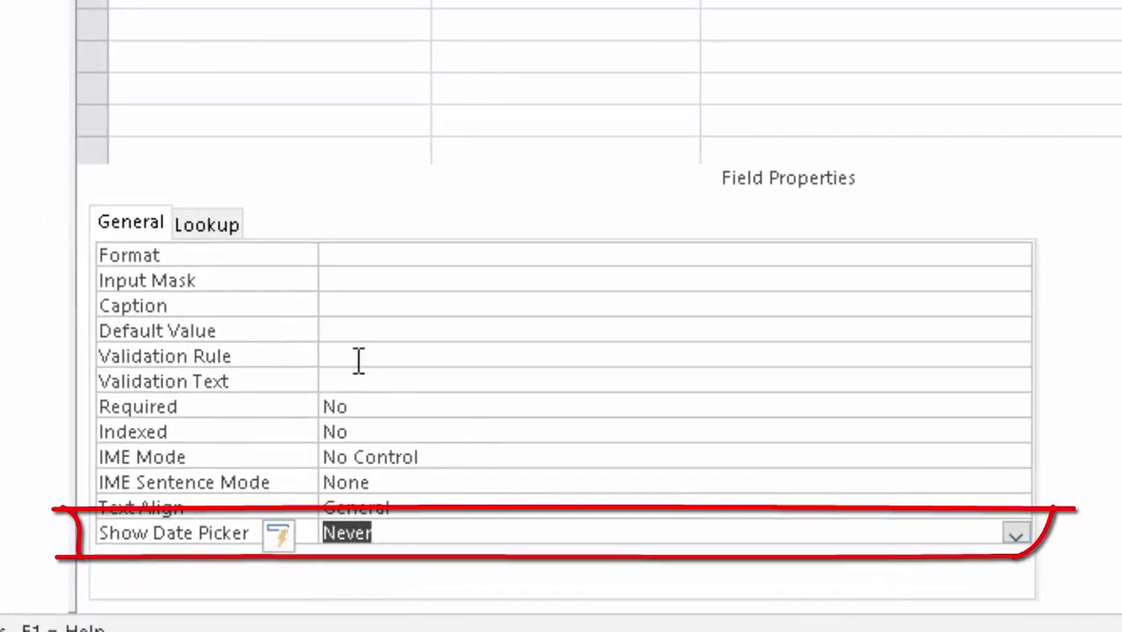
{"action": "left_click", "coordinate": [353, 331]}
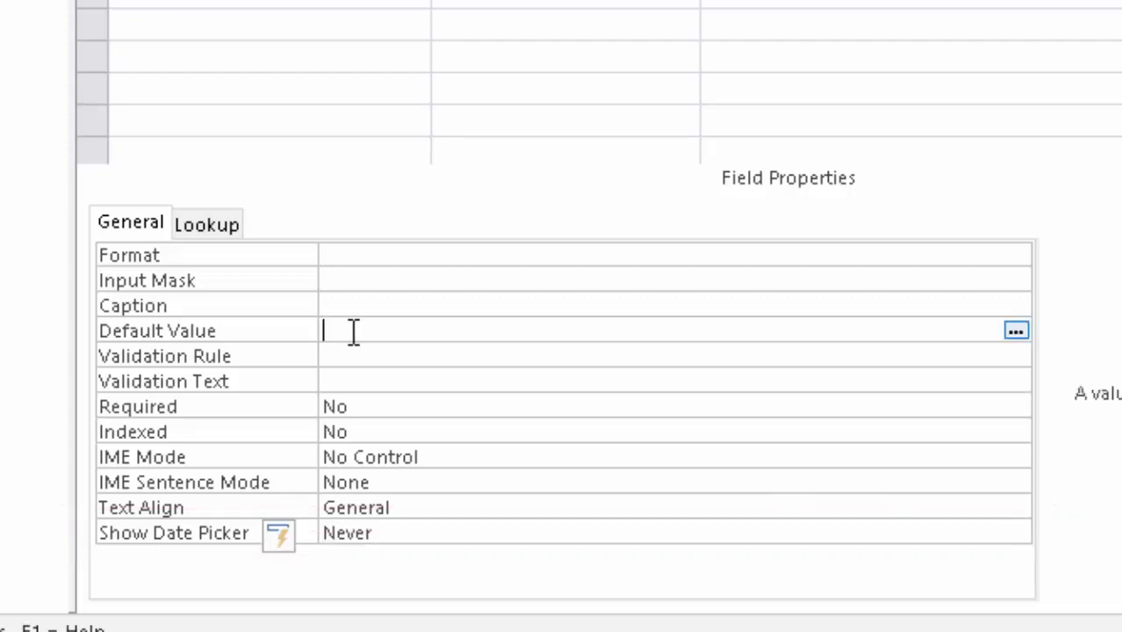
{"action": "type", "text": "=N"}
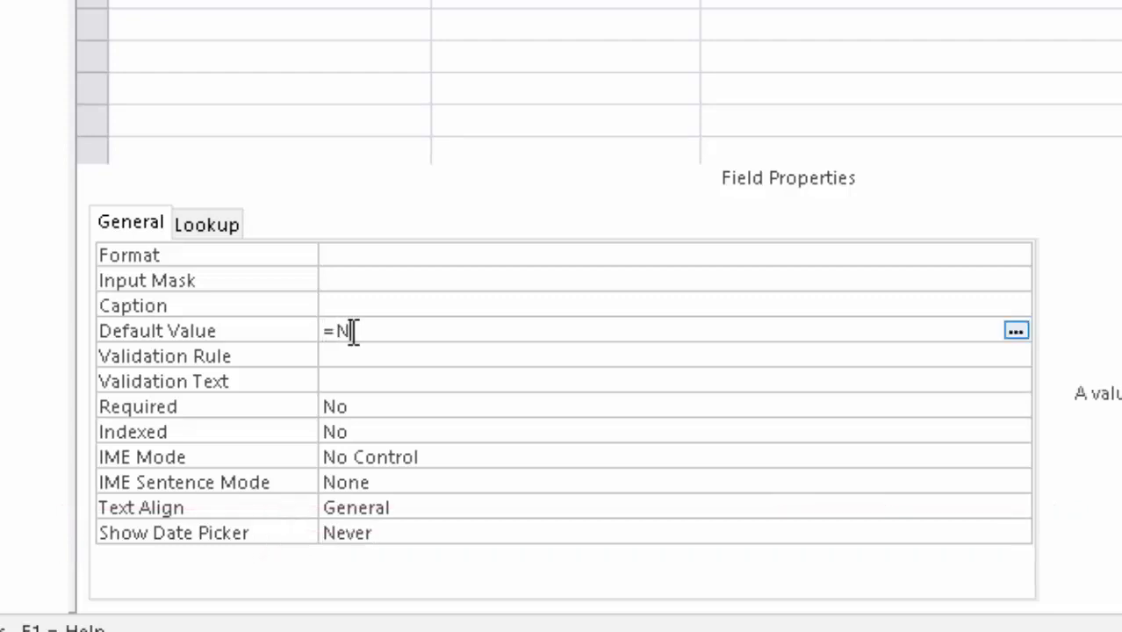
{"action": "type", "text": "ow("}
{"action": "type", "text": ")"}
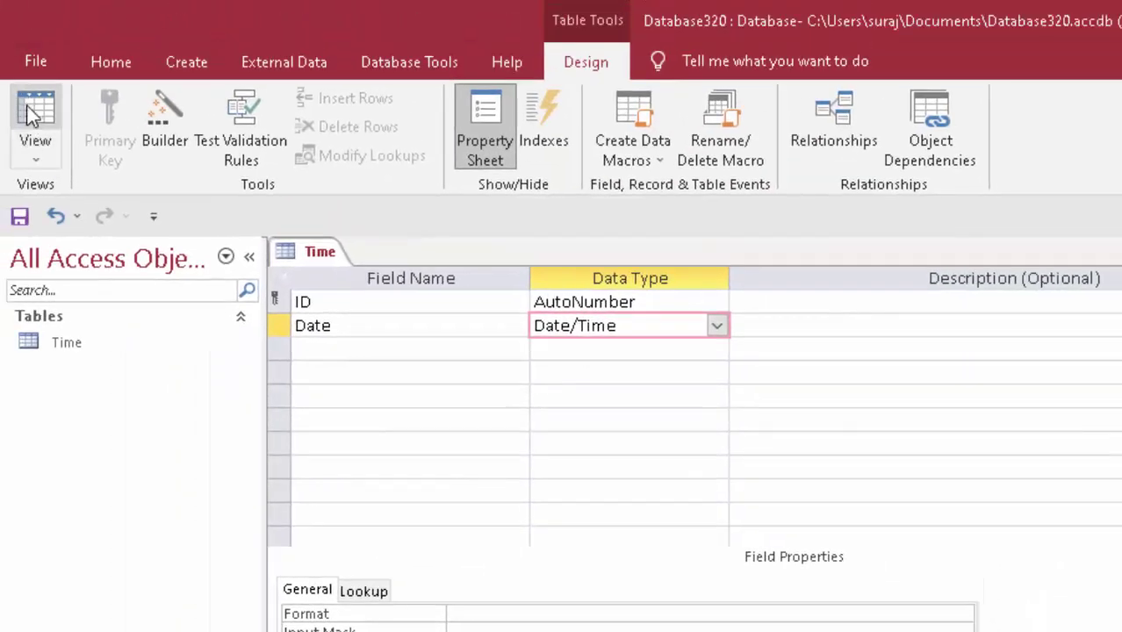
{"action": "left_click", "coordinate": [32, 113]}
{"action": "left_click", "coordinate": [828, 544]}
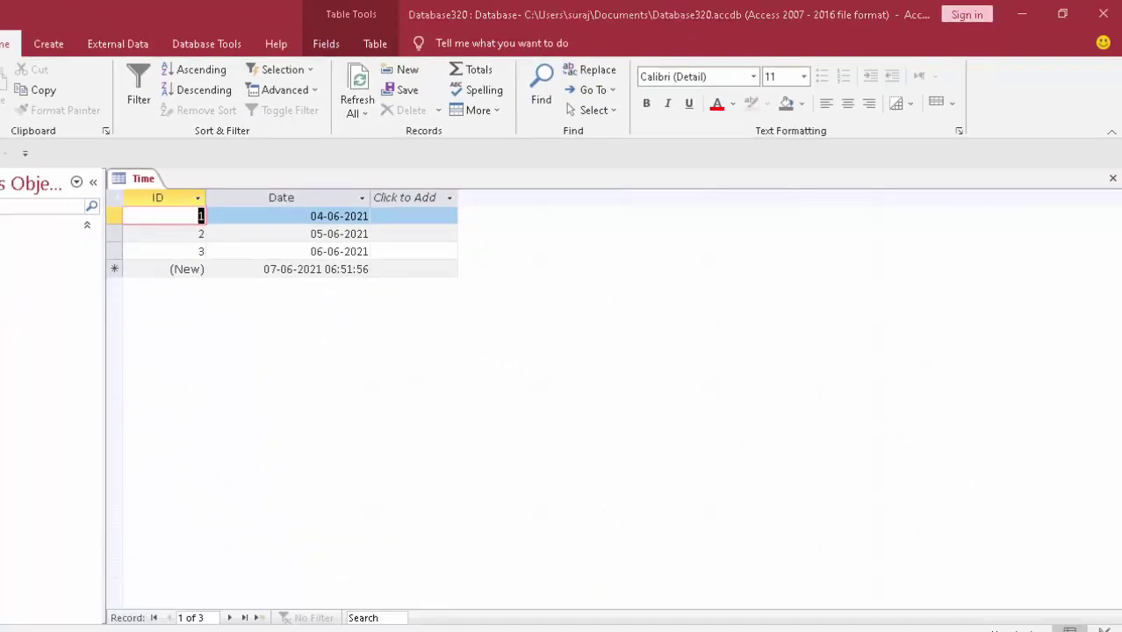
{"action": "left_click", "coordinate": [1010, 628]}
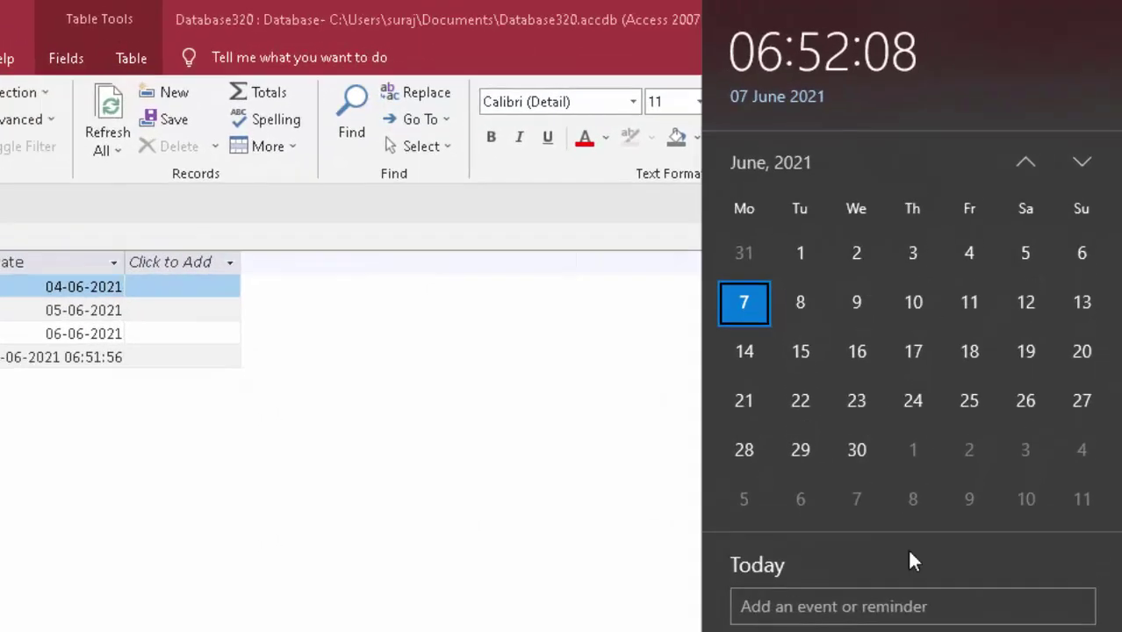
{"action": "left_click", "coordinate": [576, 467]}
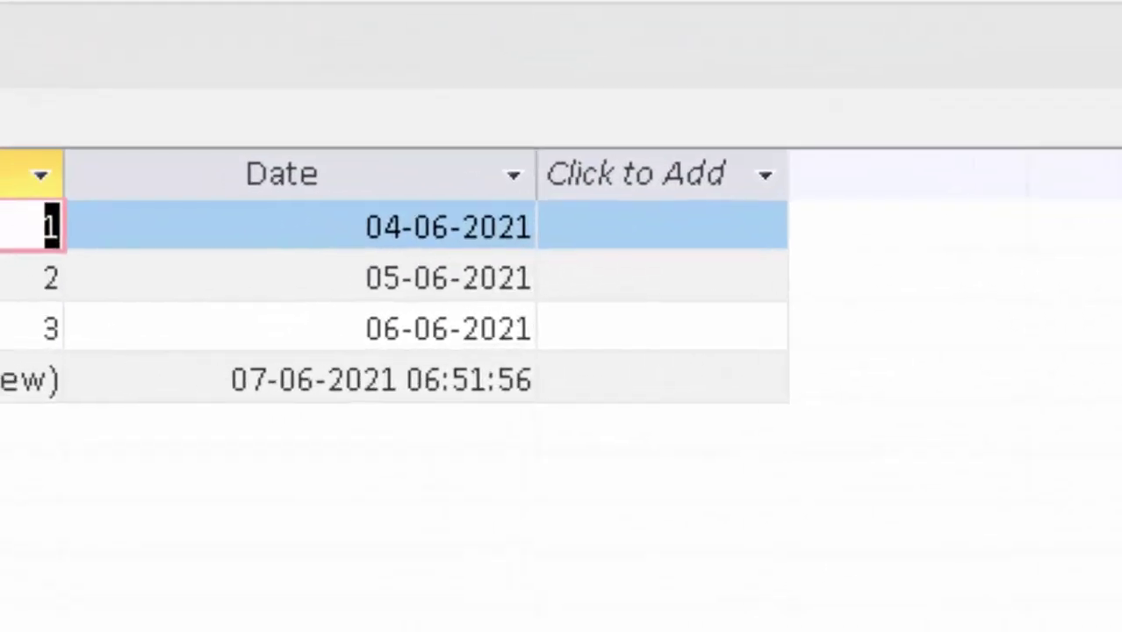
{"action": "left_click_drag", "start_coordinate": [384, 222], "coordinate": [597, 239]}
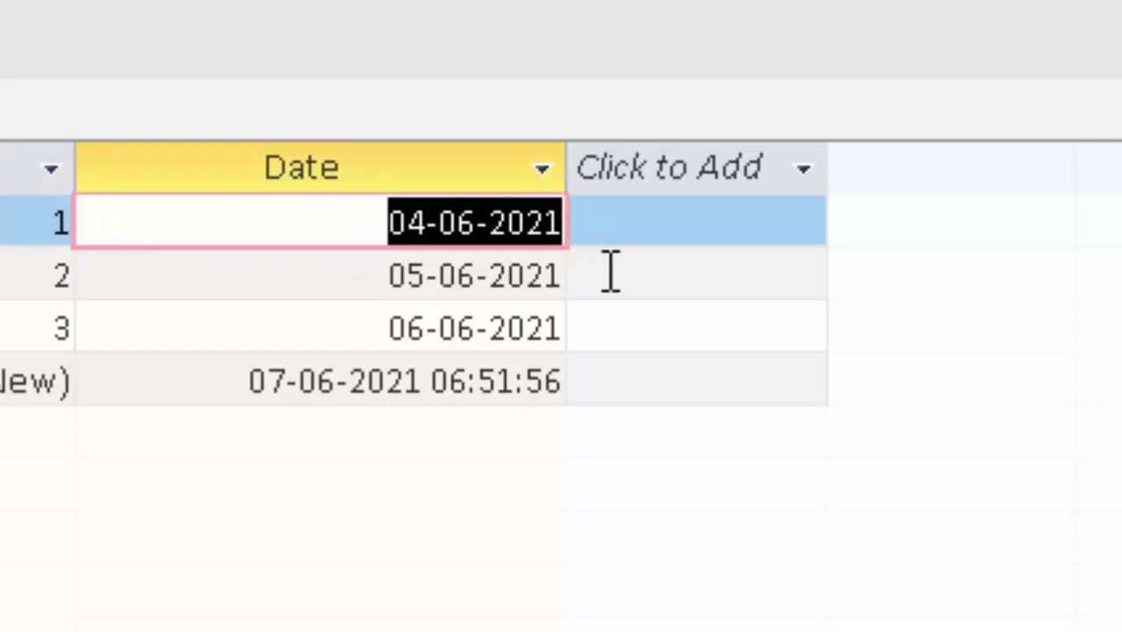
{"action": "left_click", "coordinate": [566, 222]}
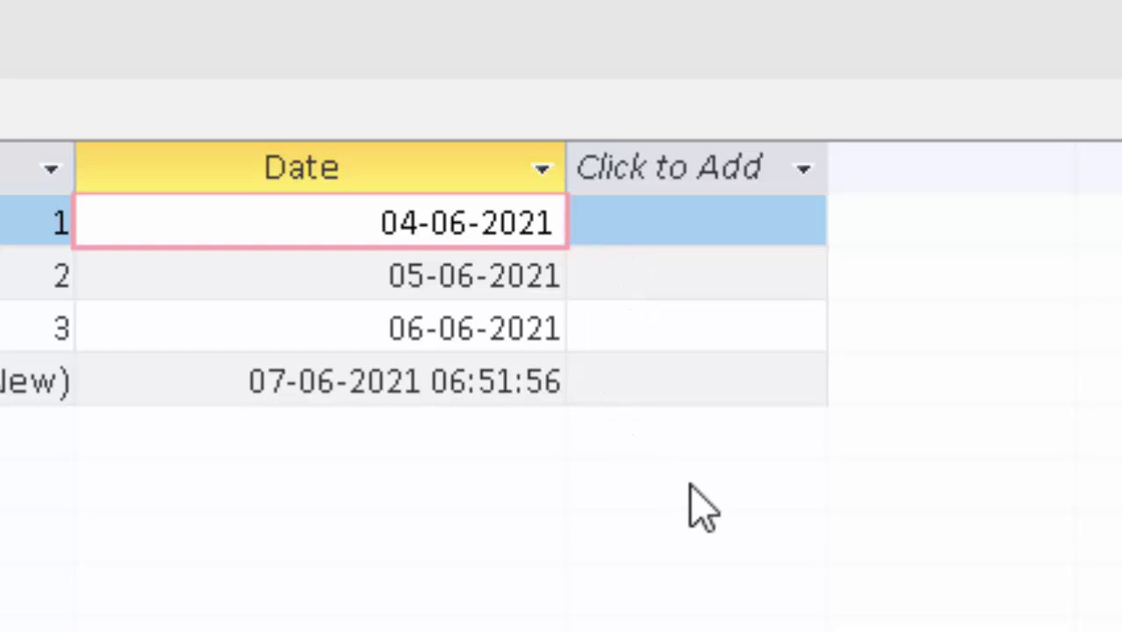
{"action": "type", "text": "2:2"}
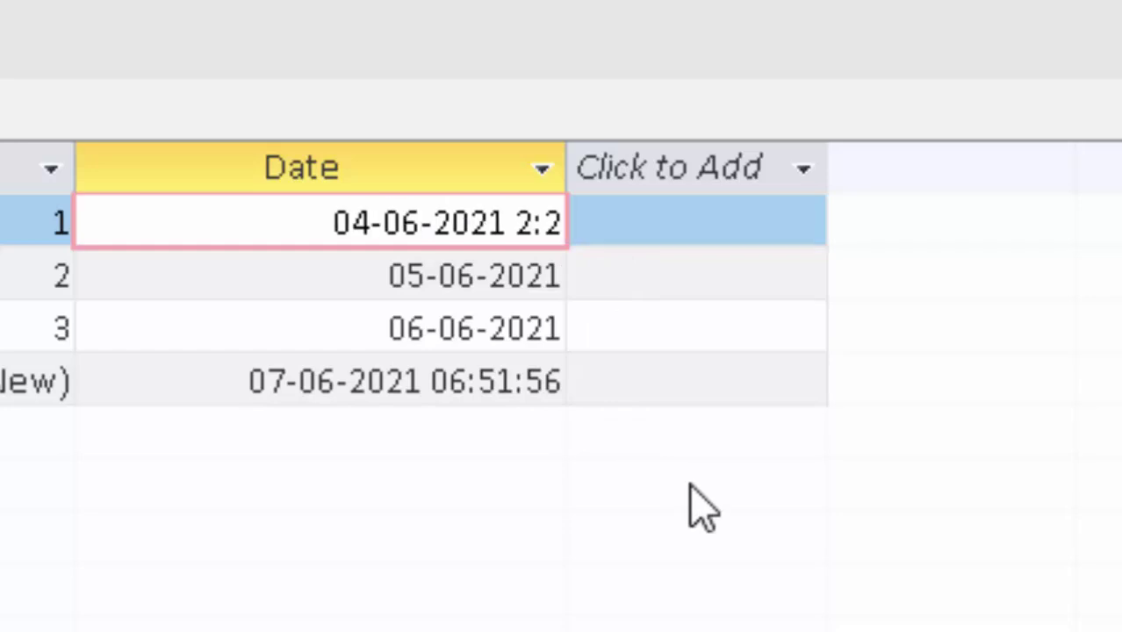
{"action": "type", "text": "5"}
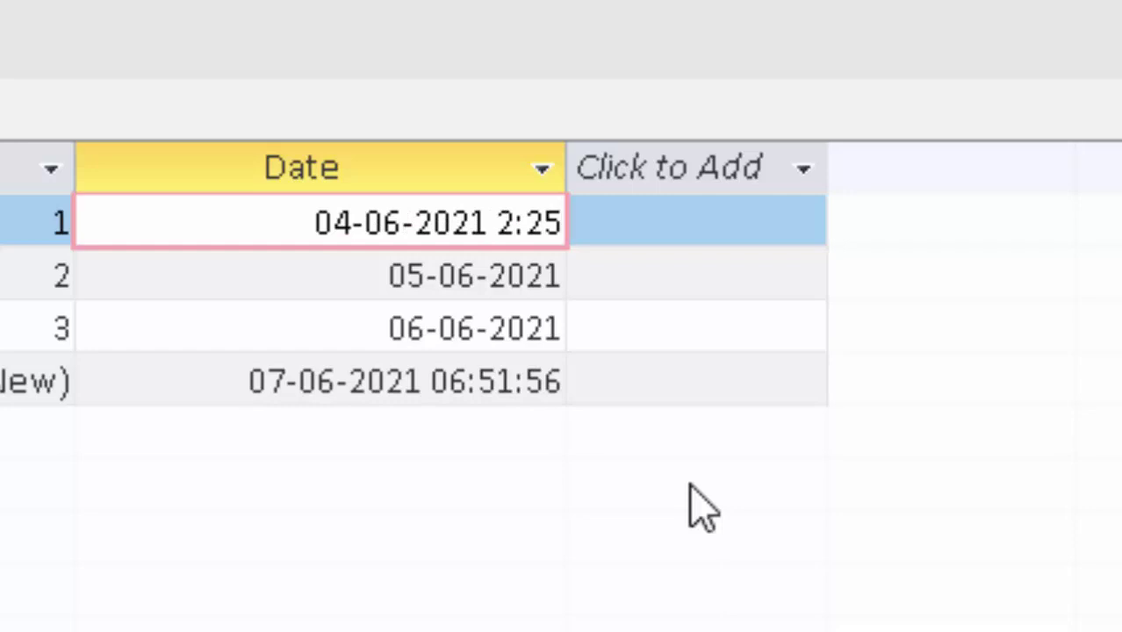
{"action": "type", "text": "PM"}
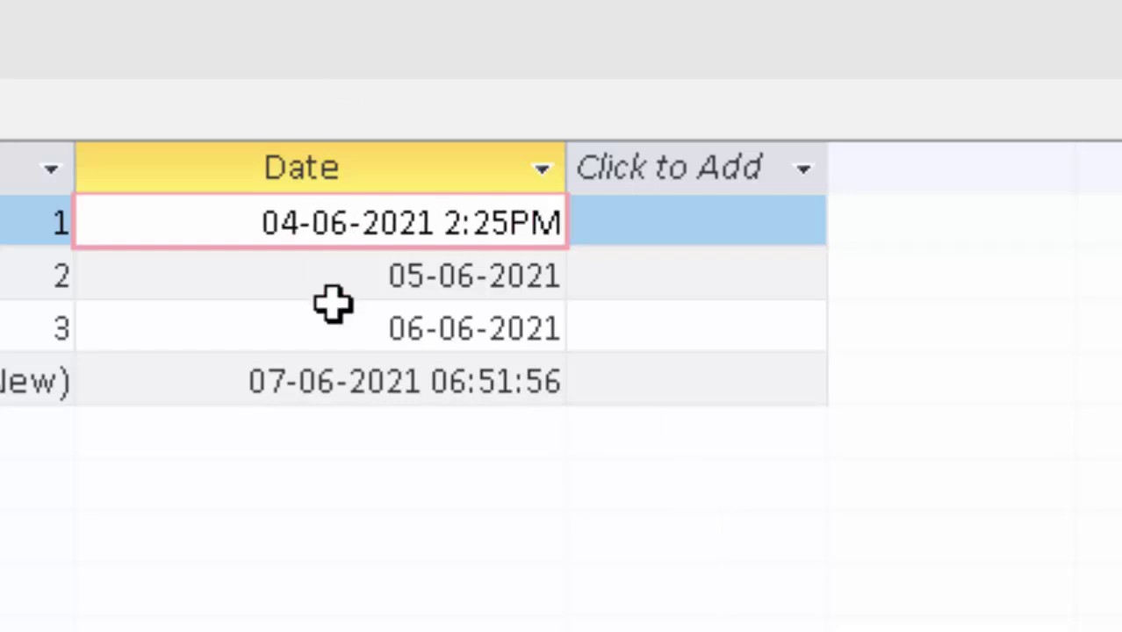
{"action": "left_click", "coordinate": [249, 379]}
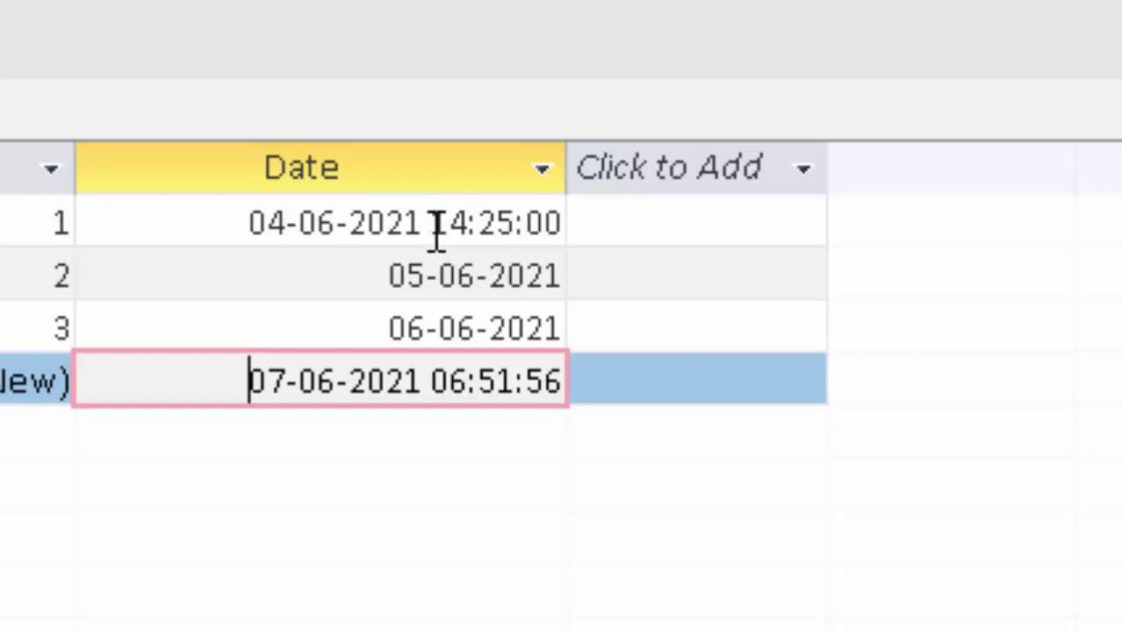
{"action": "left_click", "coordinate": [555, 275]}
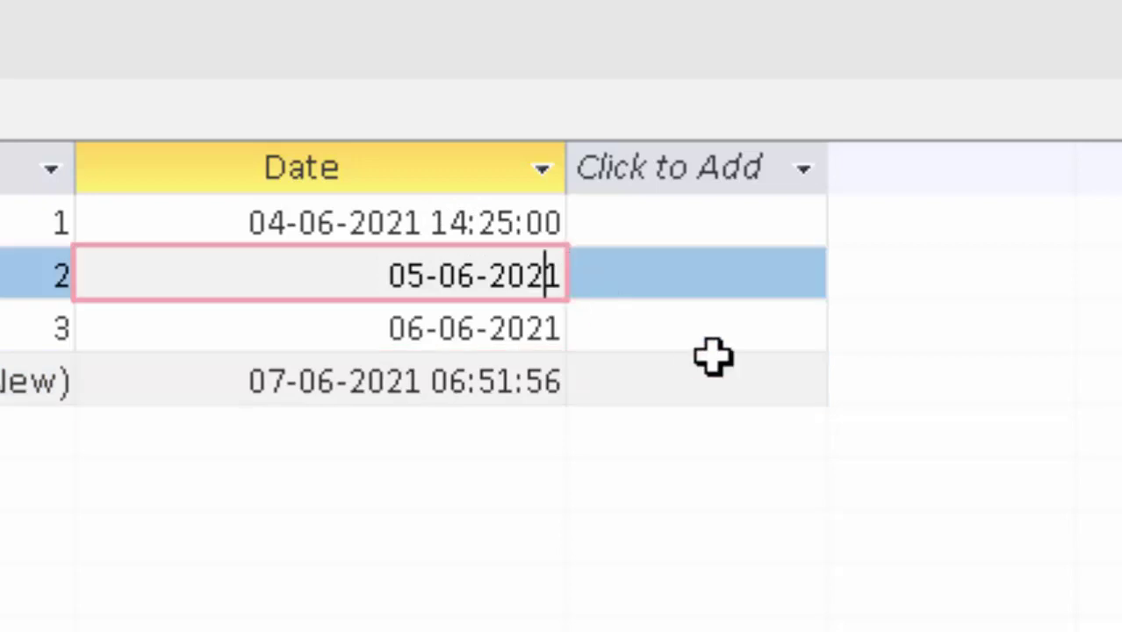
{"action": "key", "text": "Right"}
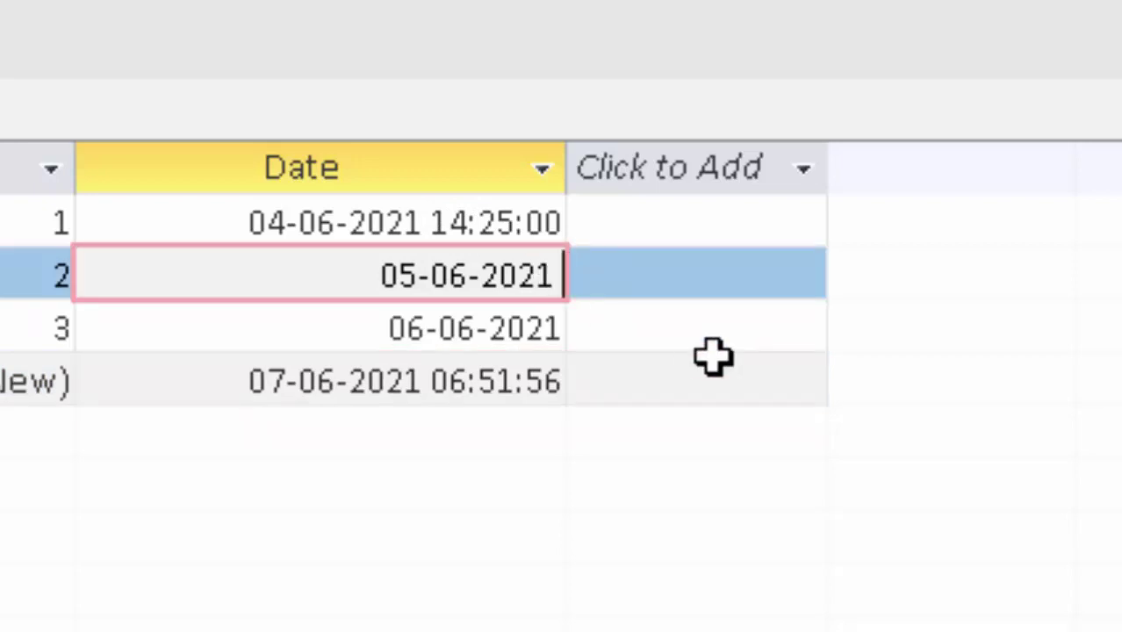
{"action": "type", "text": "11"}
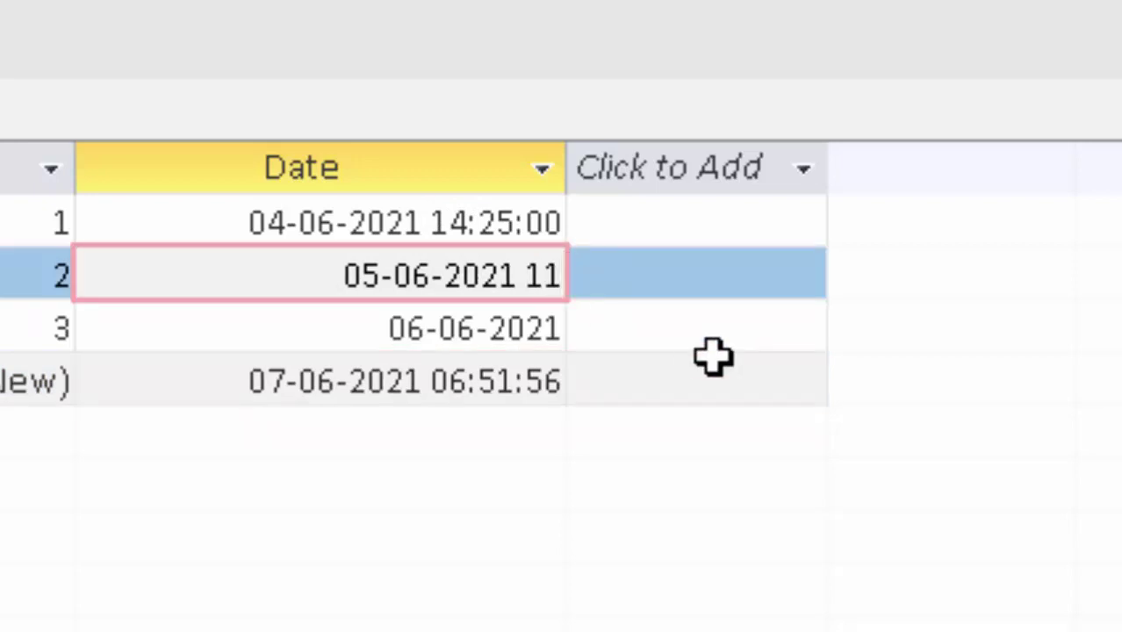
{"action": "type", "text": ":20"}
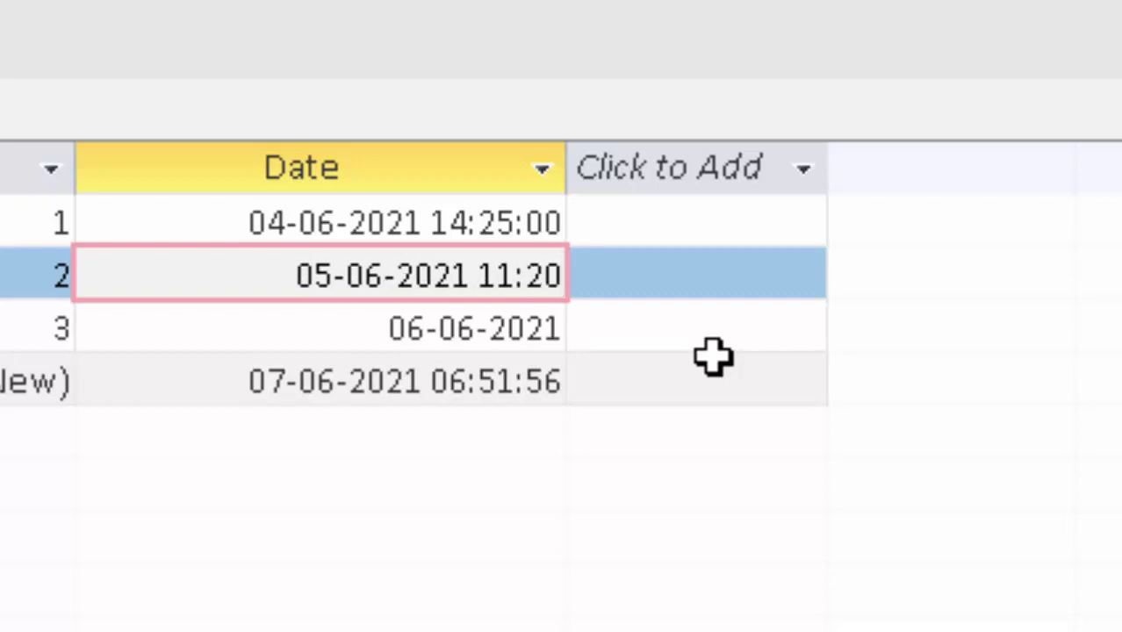
{"action": "left_click", "coordinate": [266, 380]}
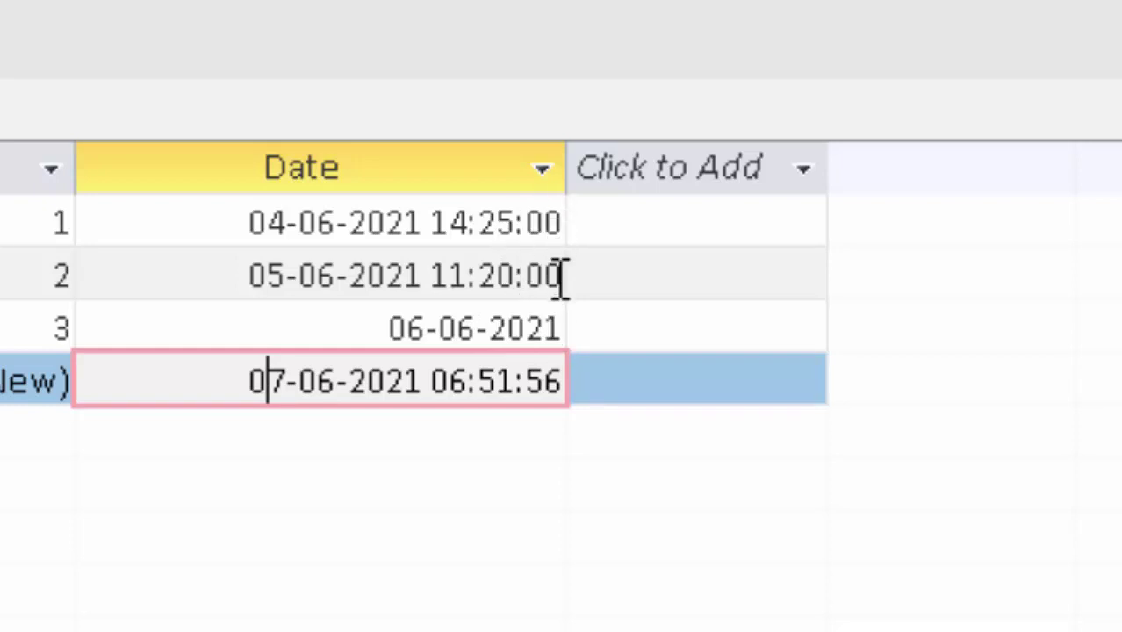
{"action": "left_click", "coordinate": [552, 329]}
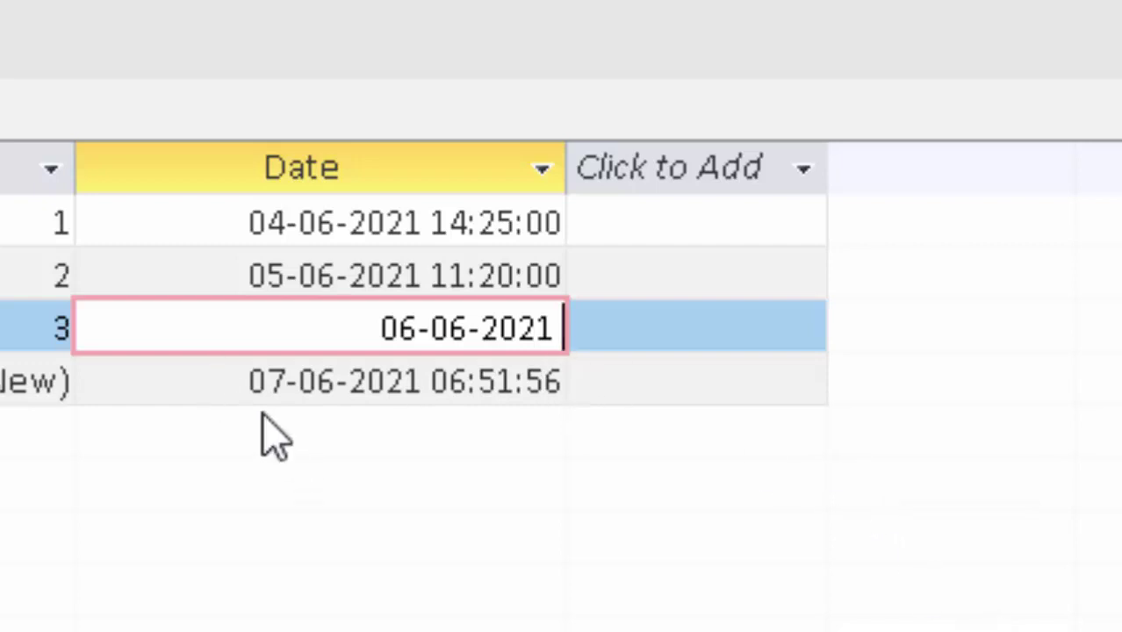
{"action": "left_click", "coordinate": [143, 386]}
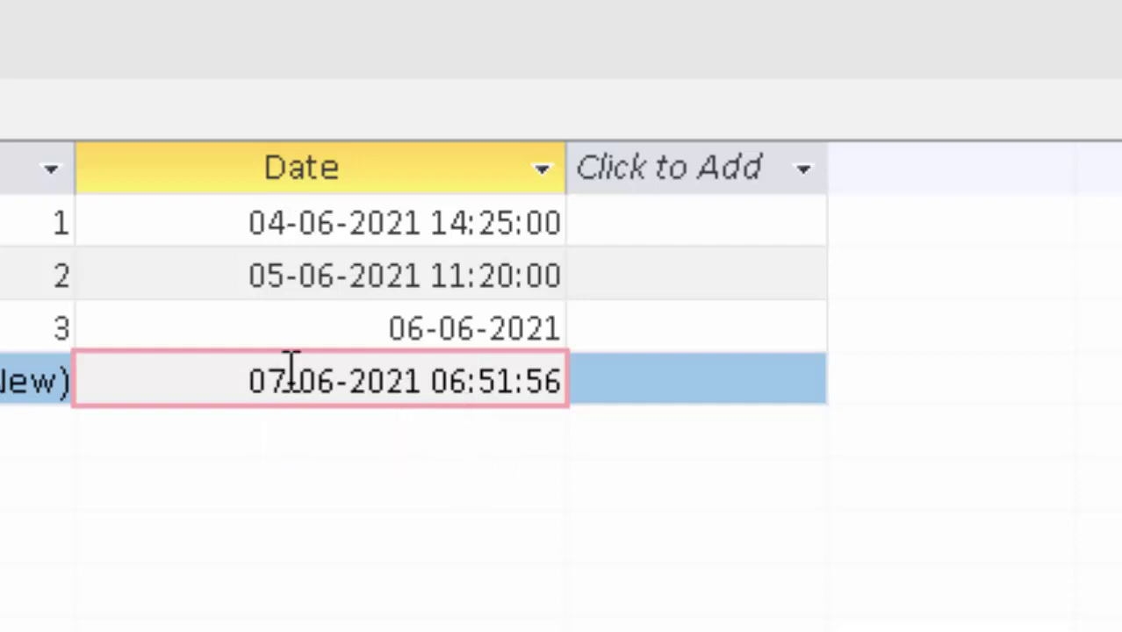
{"action": "left_click", "coordinate": [312, 332]}
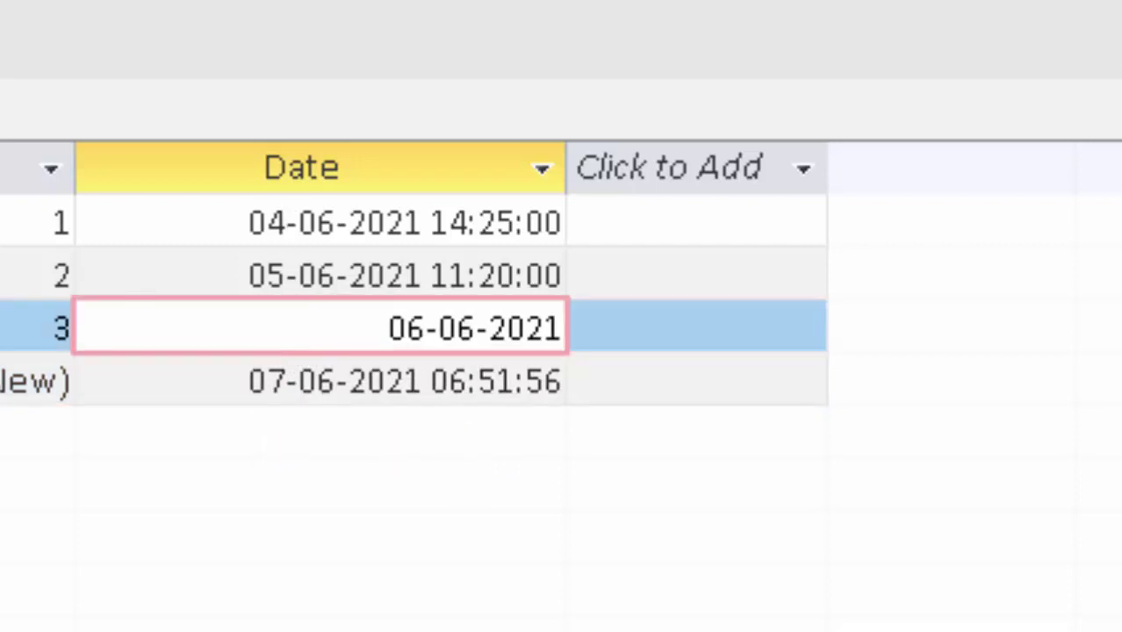